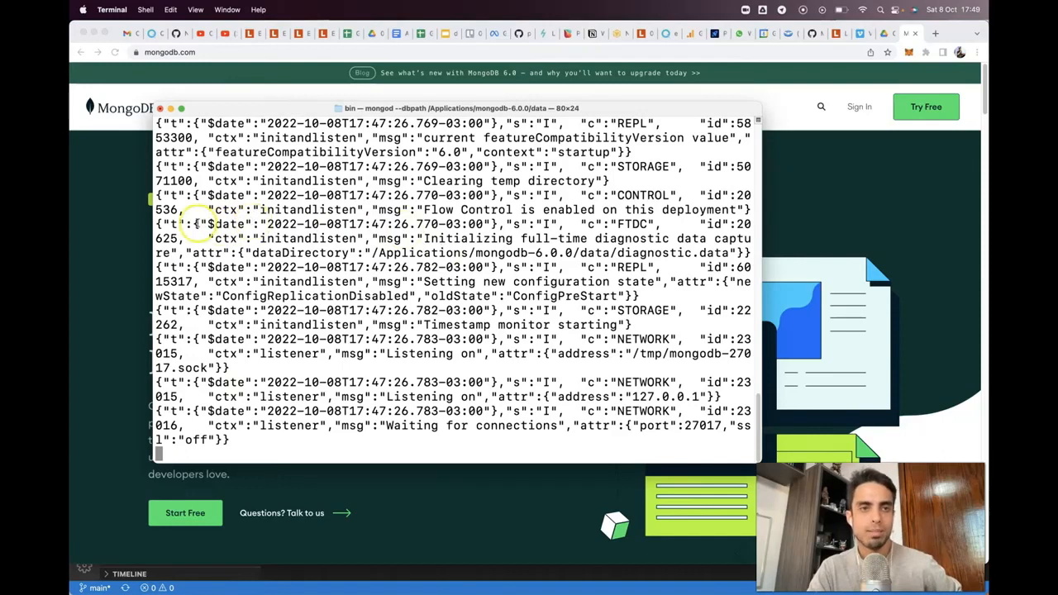
- Switch to Chrome and open the download page for Compass from the MongoDB site's product tools
click(83, 248)
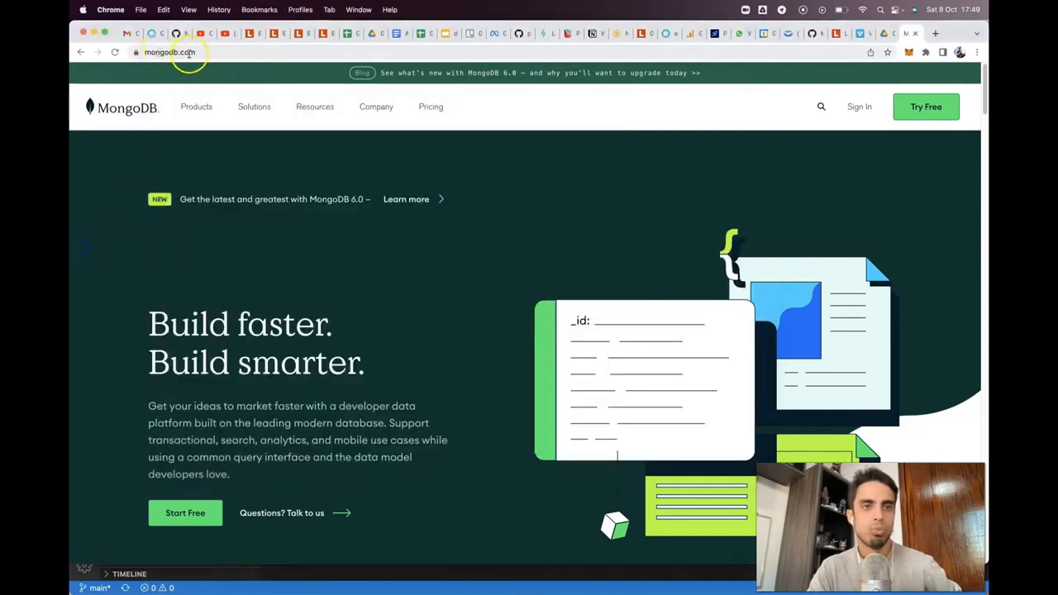
click(195, 108)
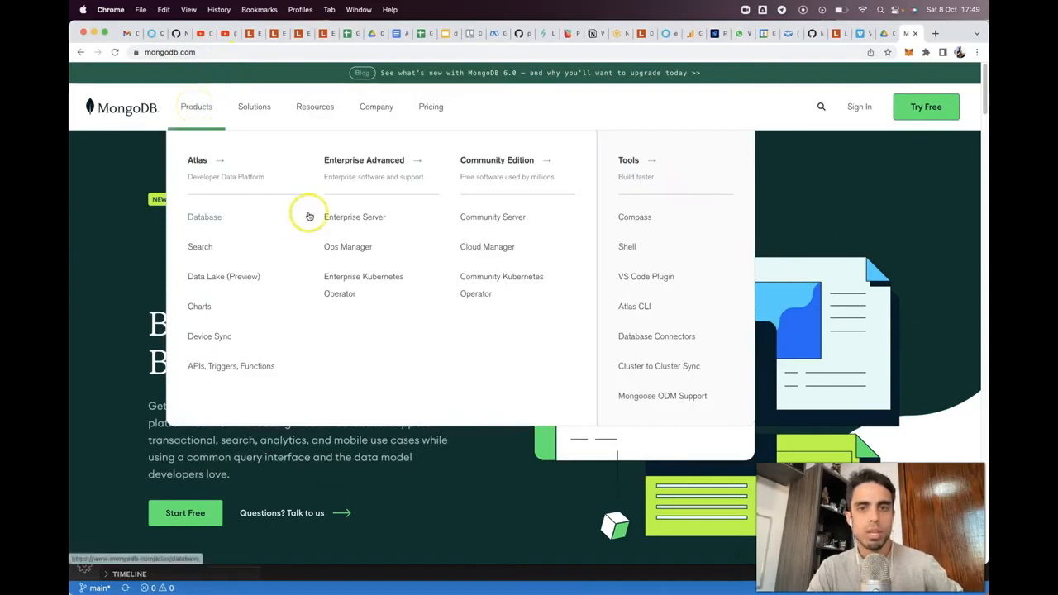
click(642, 218)
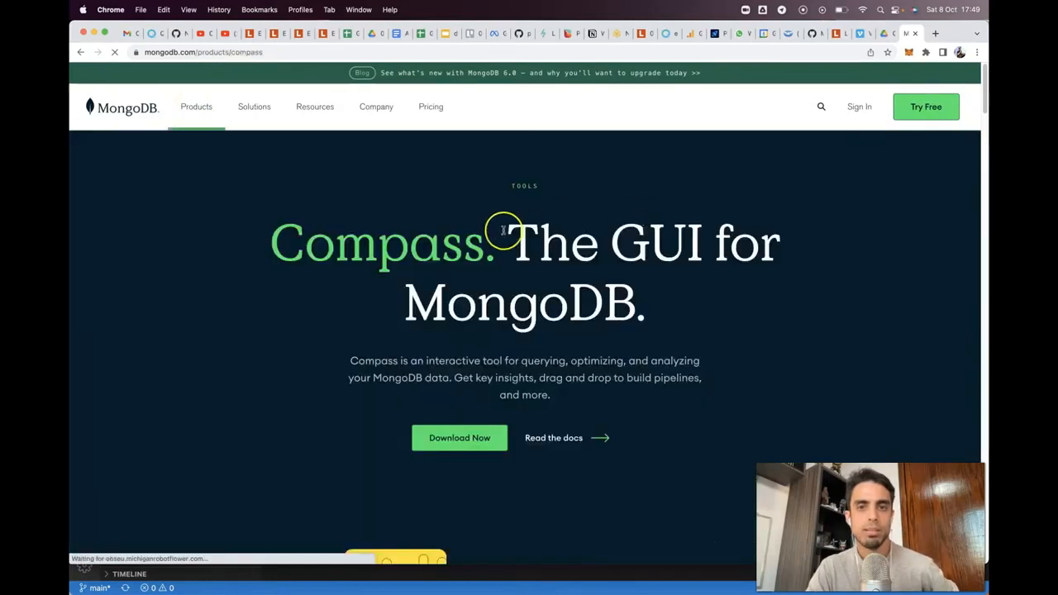
drag(288, 247, 720, 286)
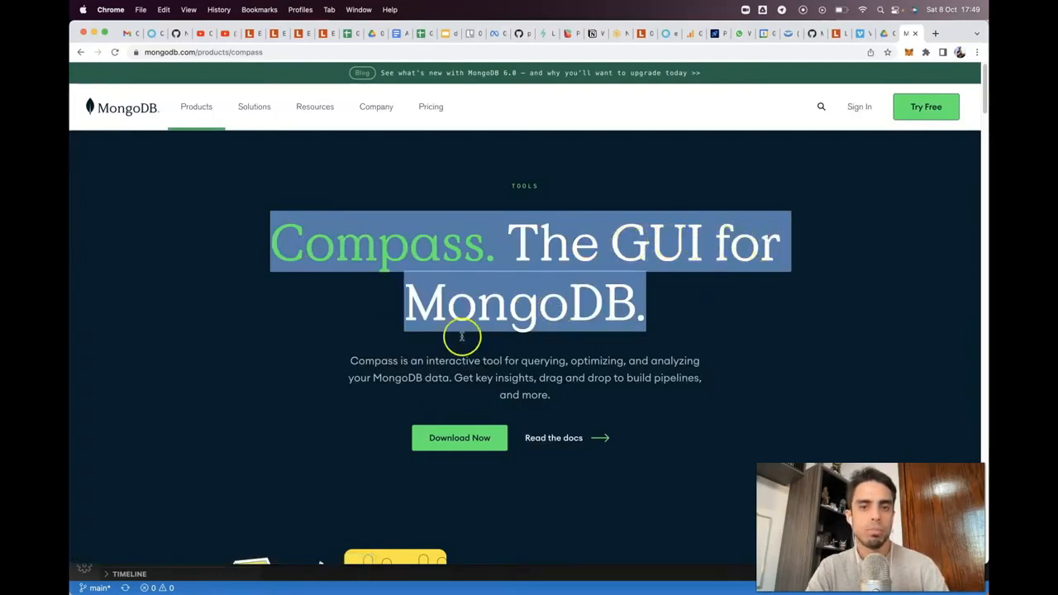
click(460, 439)
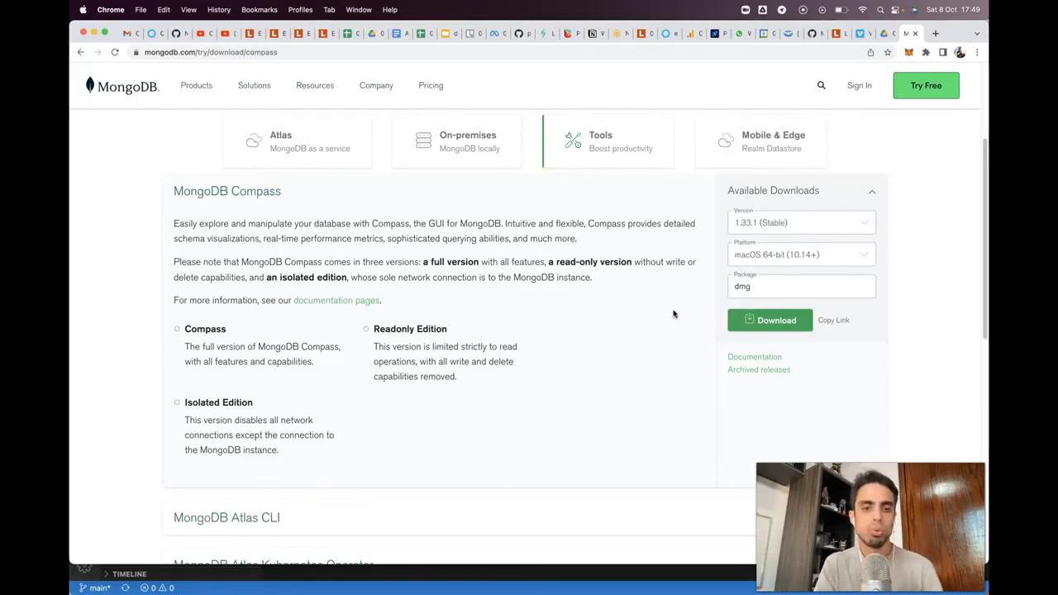
- Search the computer for "mongo" and launch MongoDB Compass
key(super+space)
text(mongo)
key(Return)
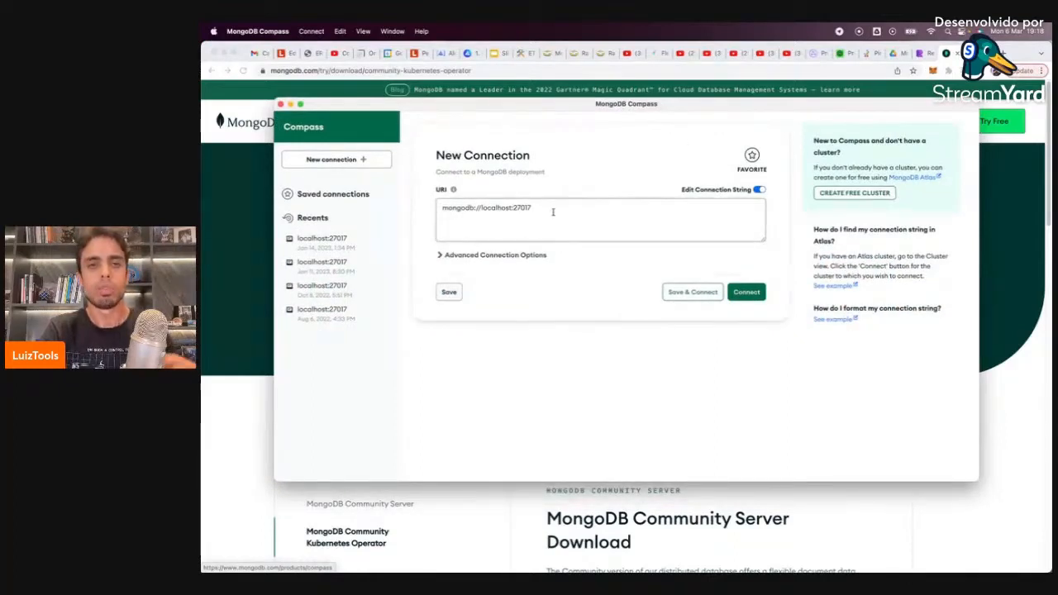
- Connect to the local MongoDB server using the connection string mongodb://localhost:27017
click(589, 212)
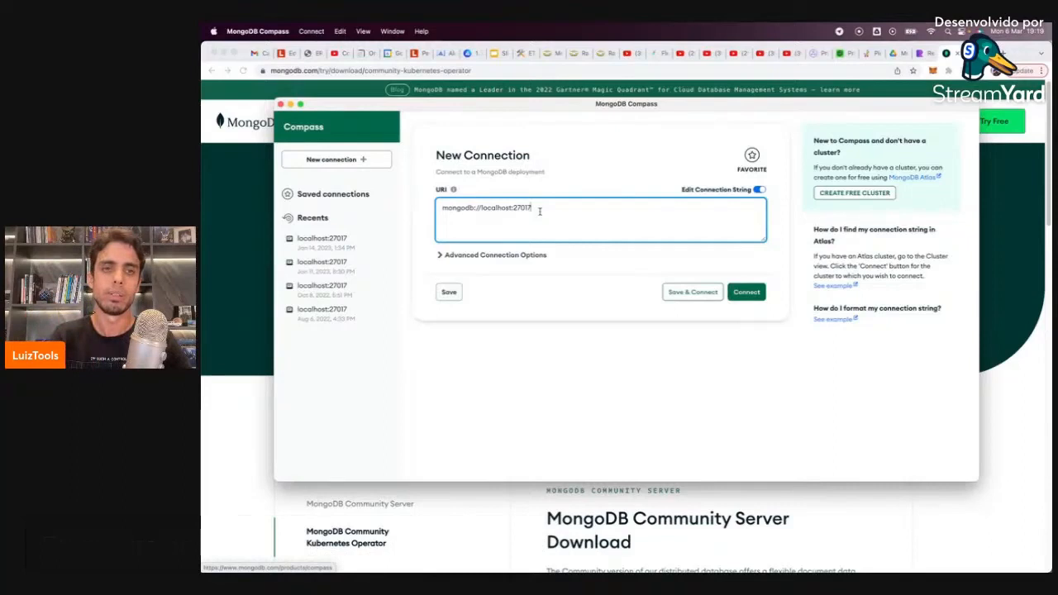
double_click(476, 209)
drag(476, 209, 480, 208)
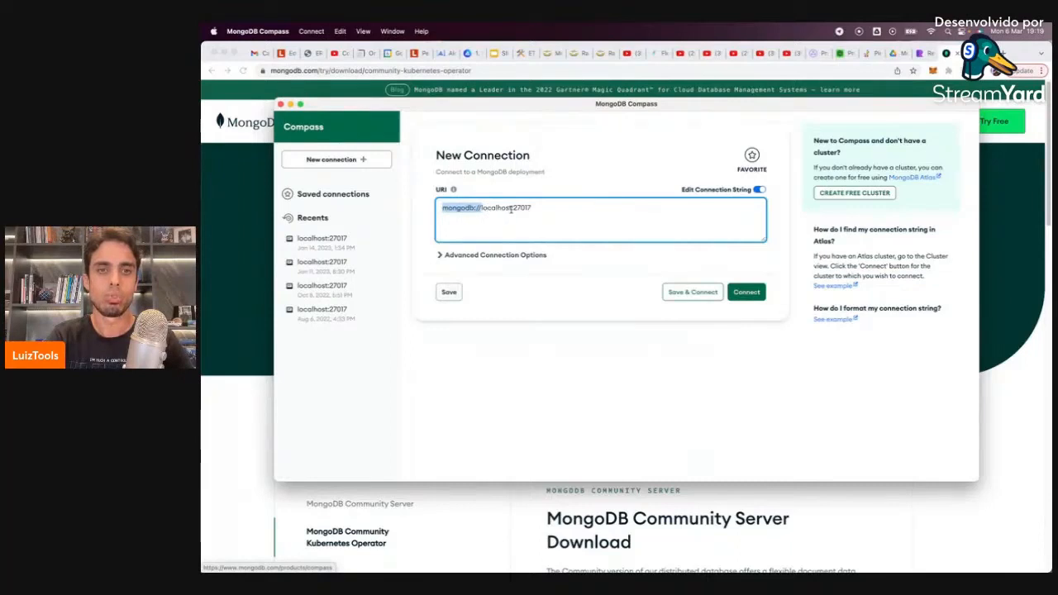
drag(514, 208, 538, 209)
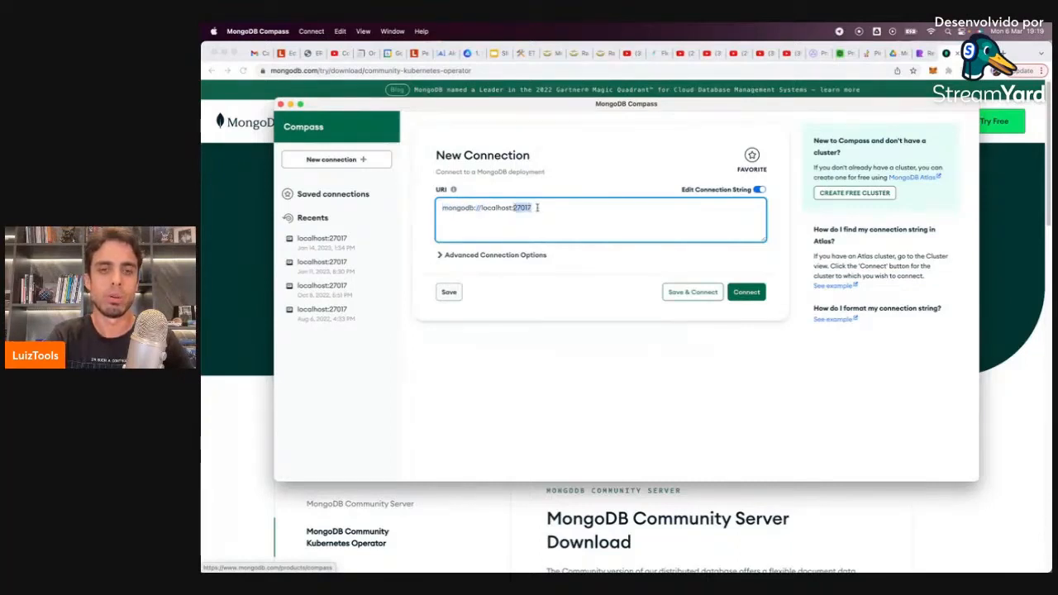
click(582, 226)
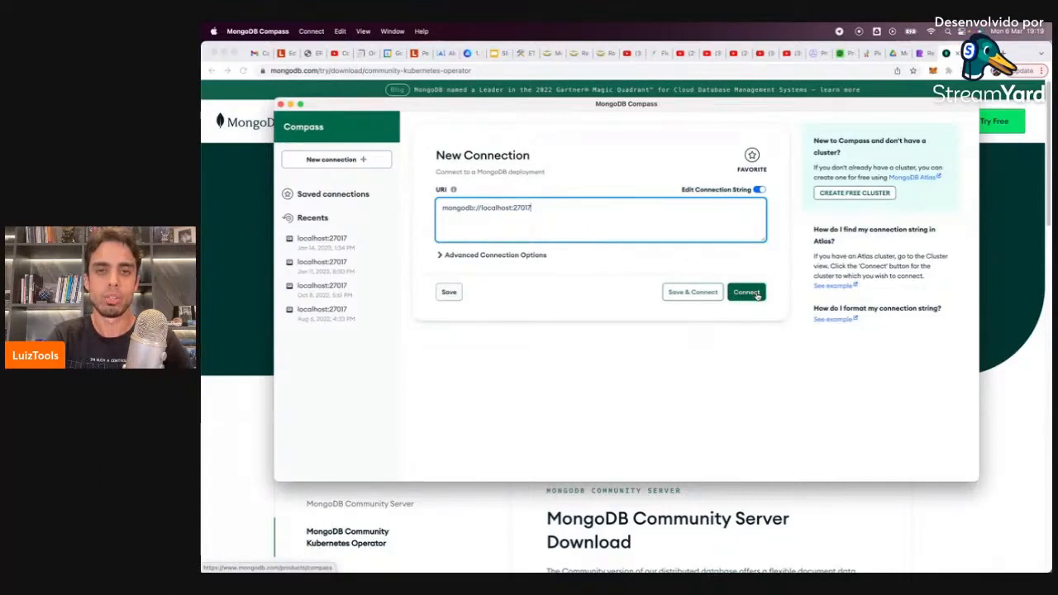
click(746, 293)
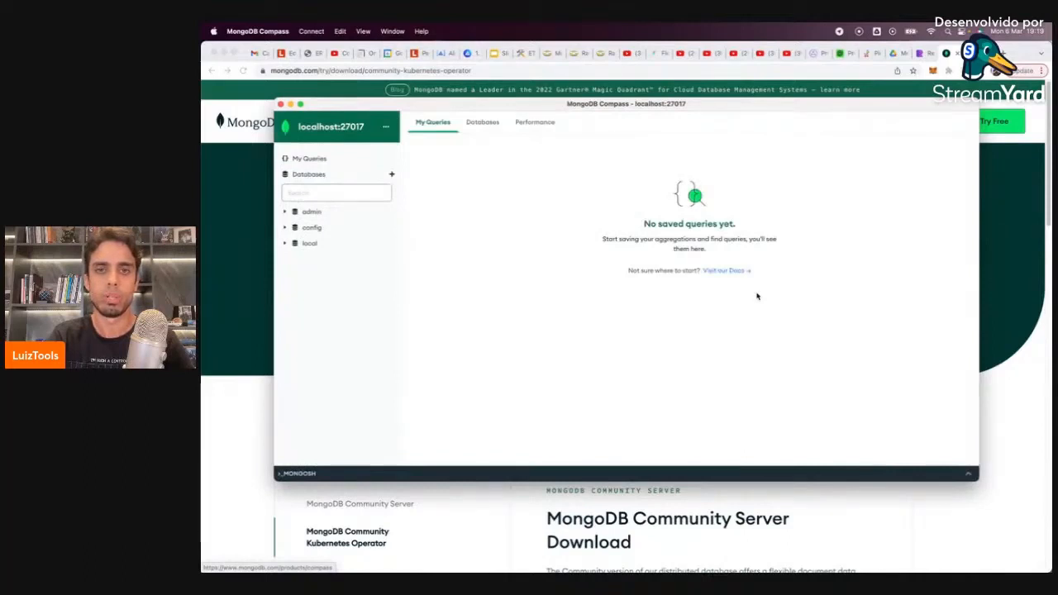
- Enlarge the Compass window and create a database named luiztools with a collection named customers
drag(742, 106, 734, 91)
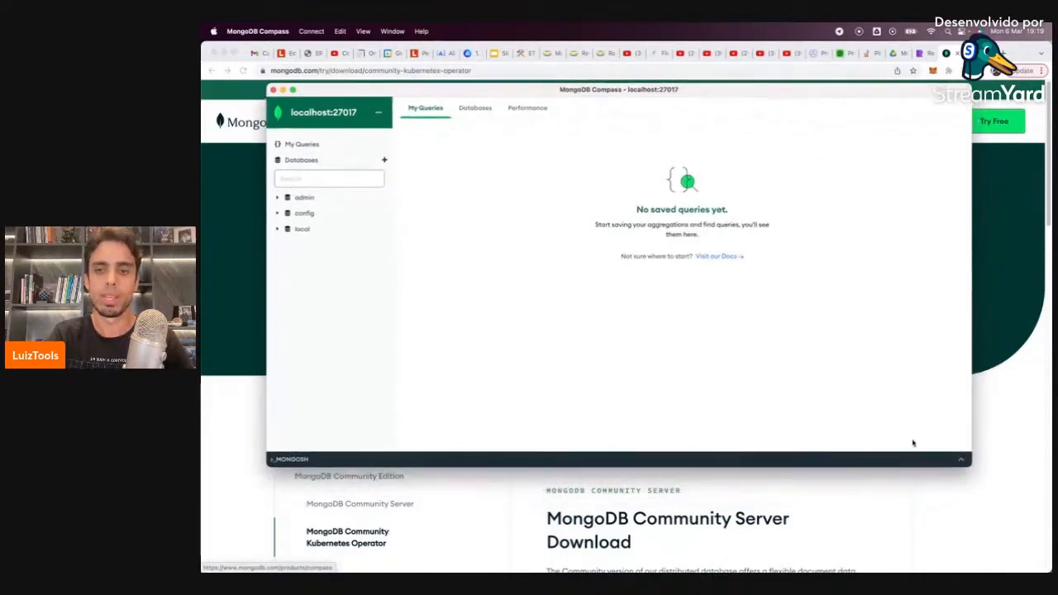
drag(971, 466, 1032, 501)
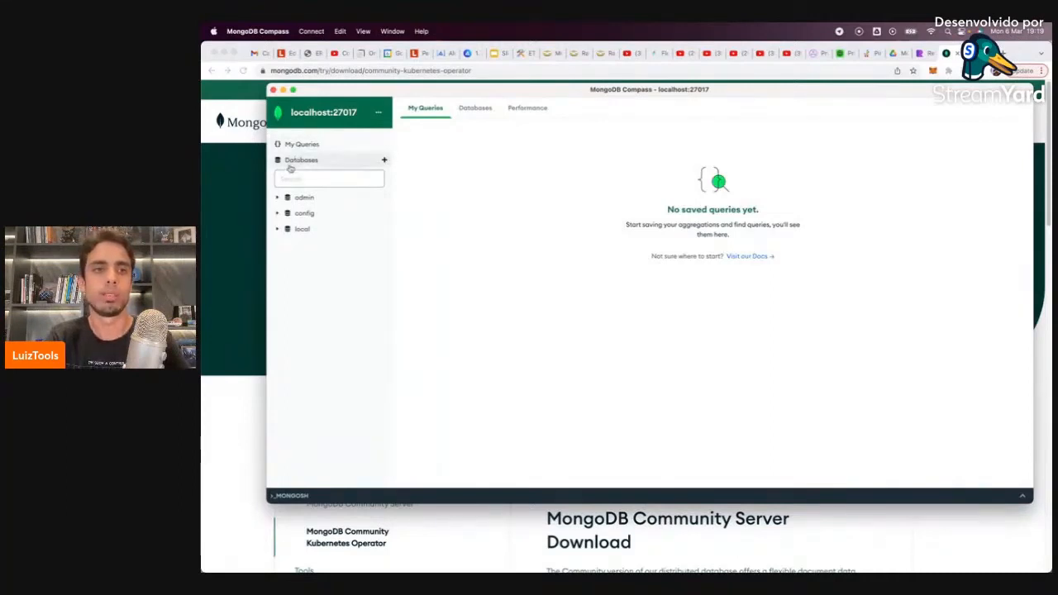
click(384, 161)
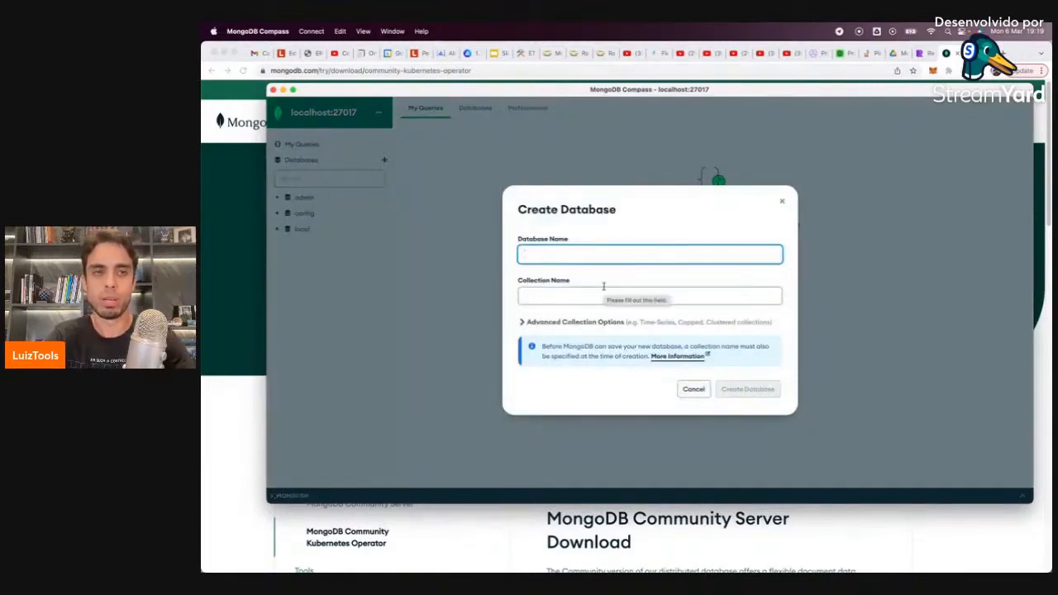
text(luiztools)
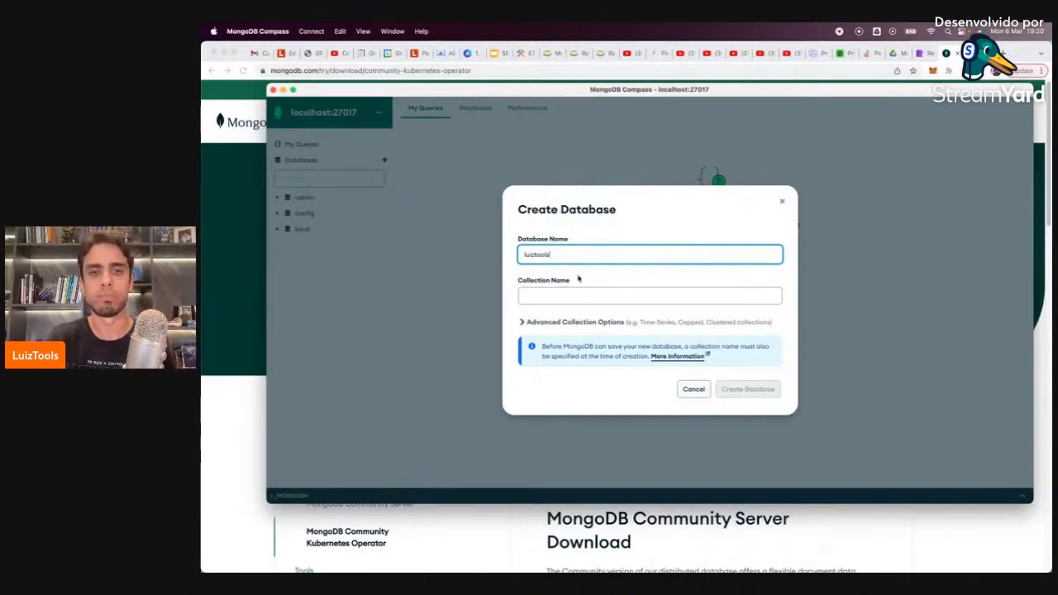
click(554, 297)
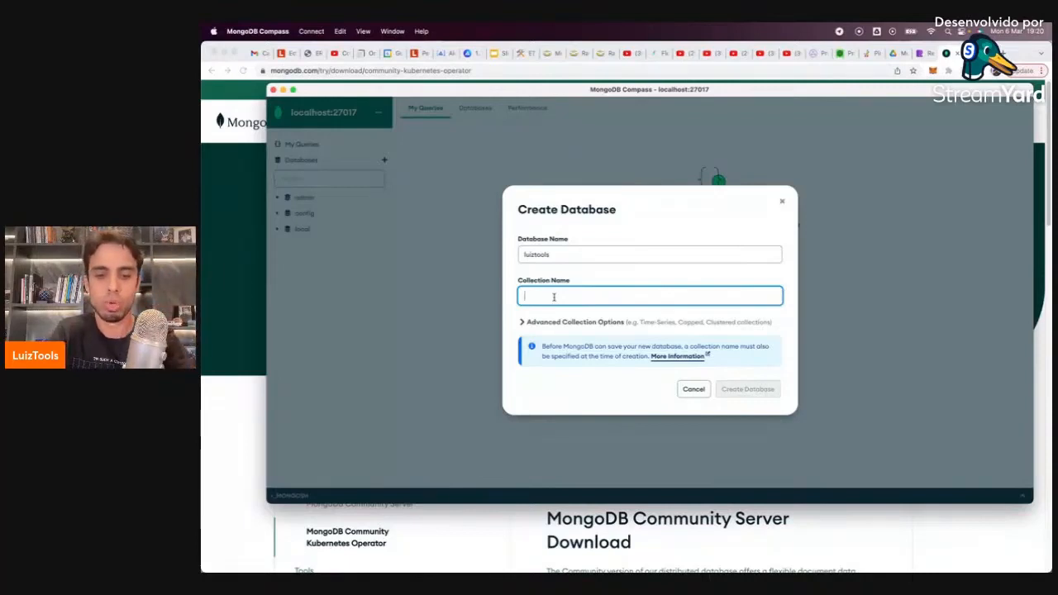
text(customers)
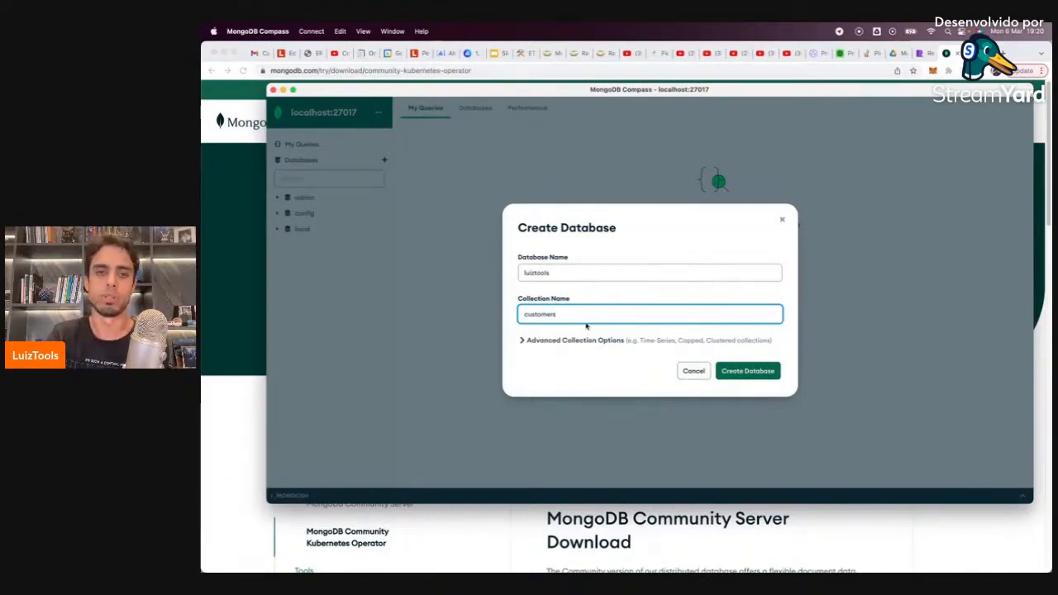
click(750, 371)
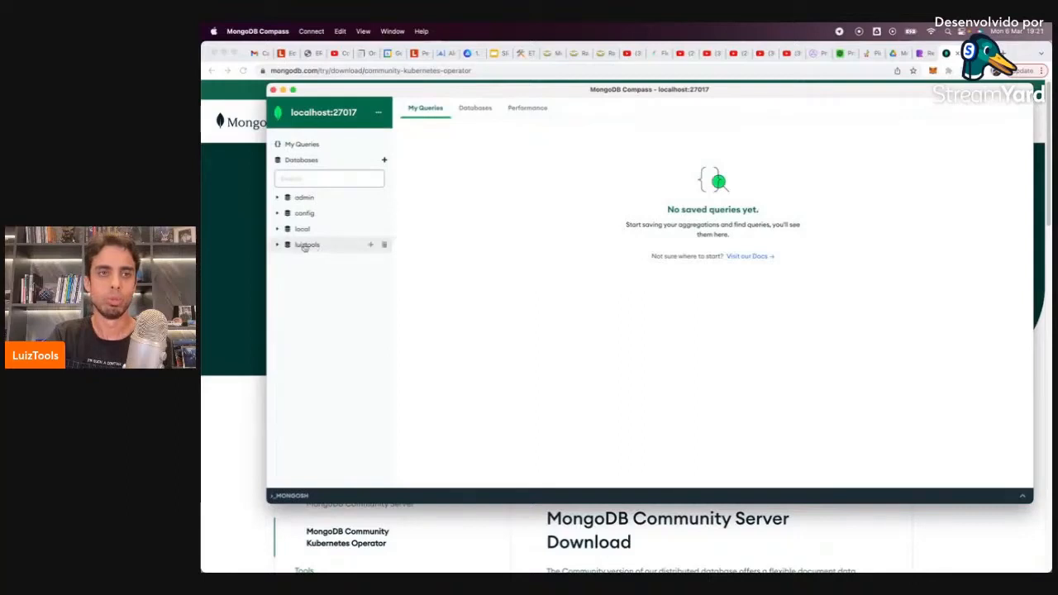
- Expand the luiztools database and open its customers collection to check its documents
click(277, 248)
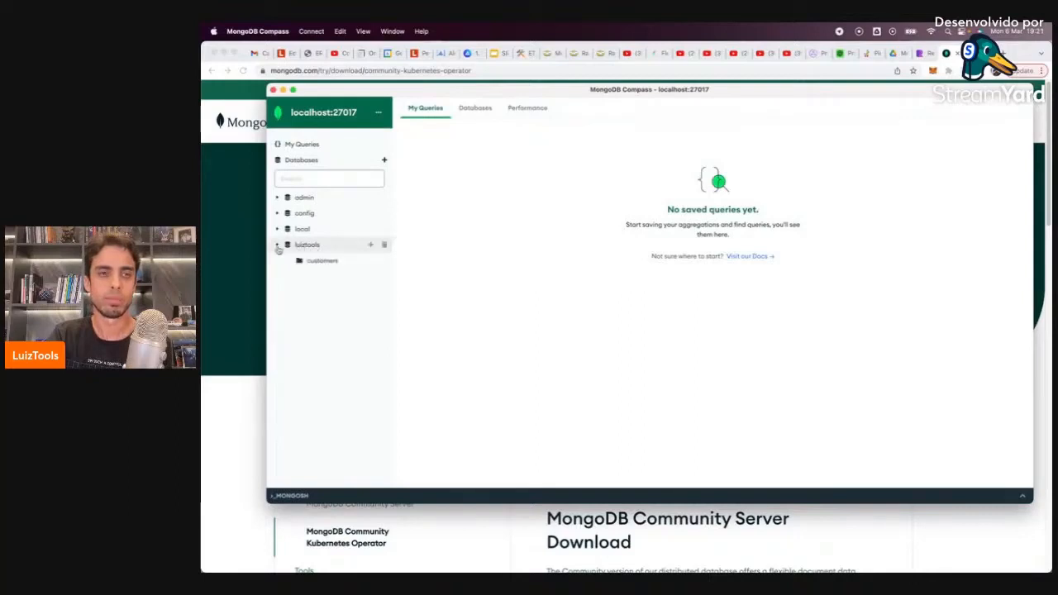
click(315, 267)
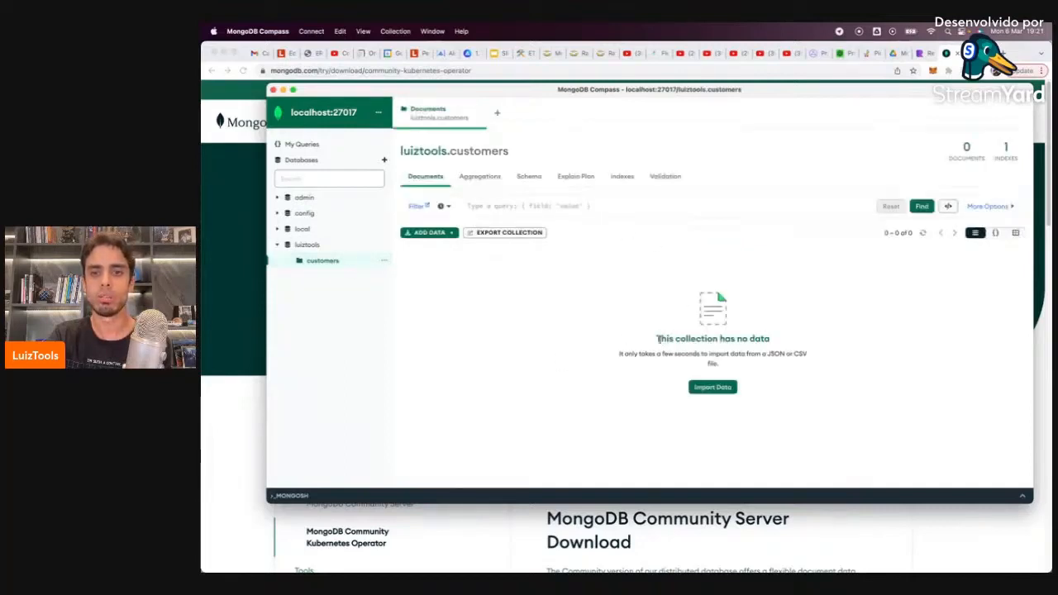
drag(656, 338, 769, 338)
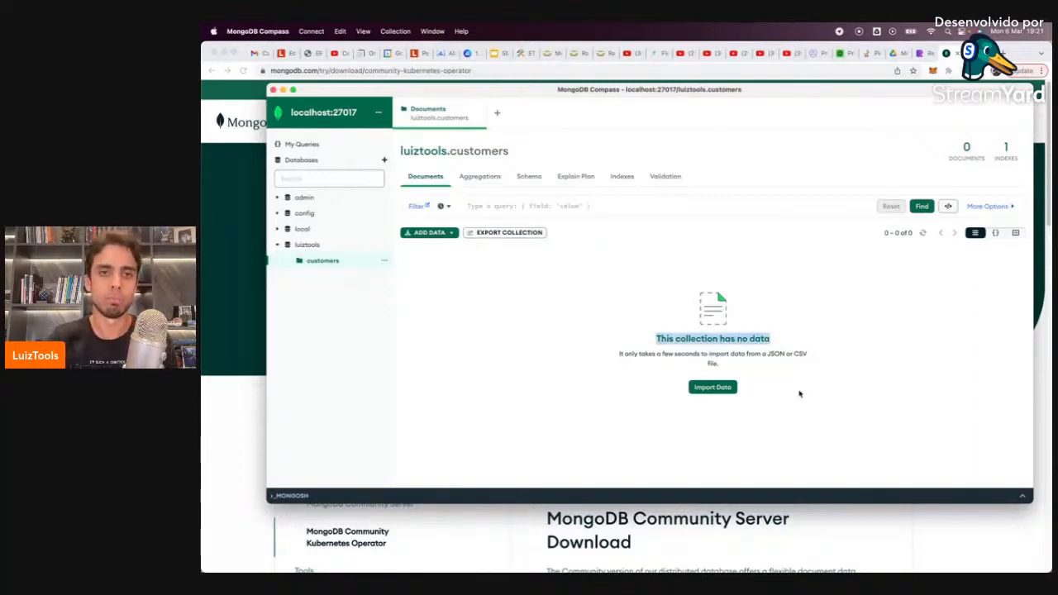
- Start inserting a document into the customers collection and clear the default JSON template
click(450, 233)
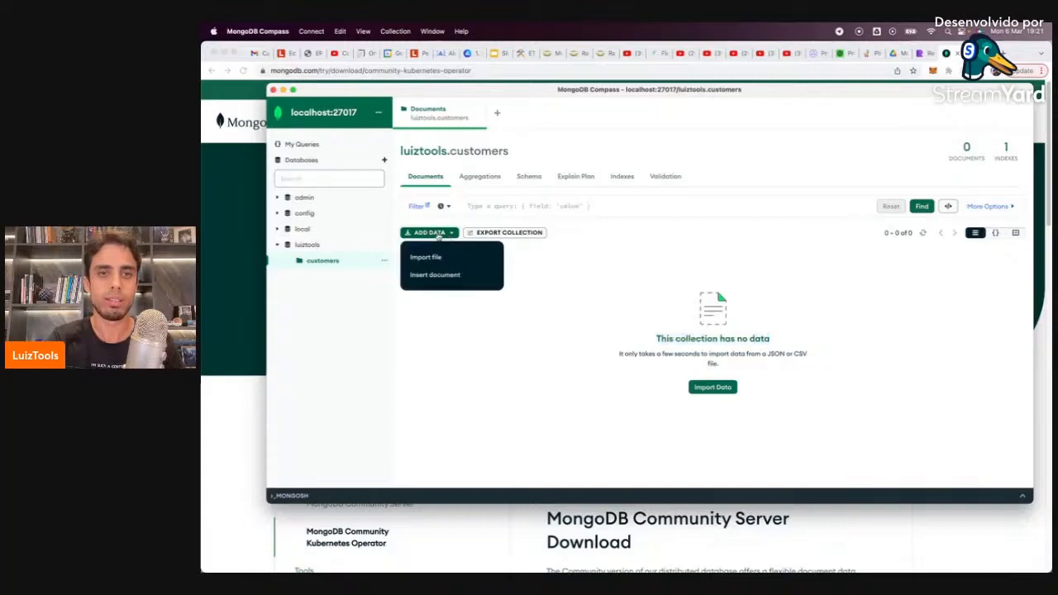
click(438, 282)
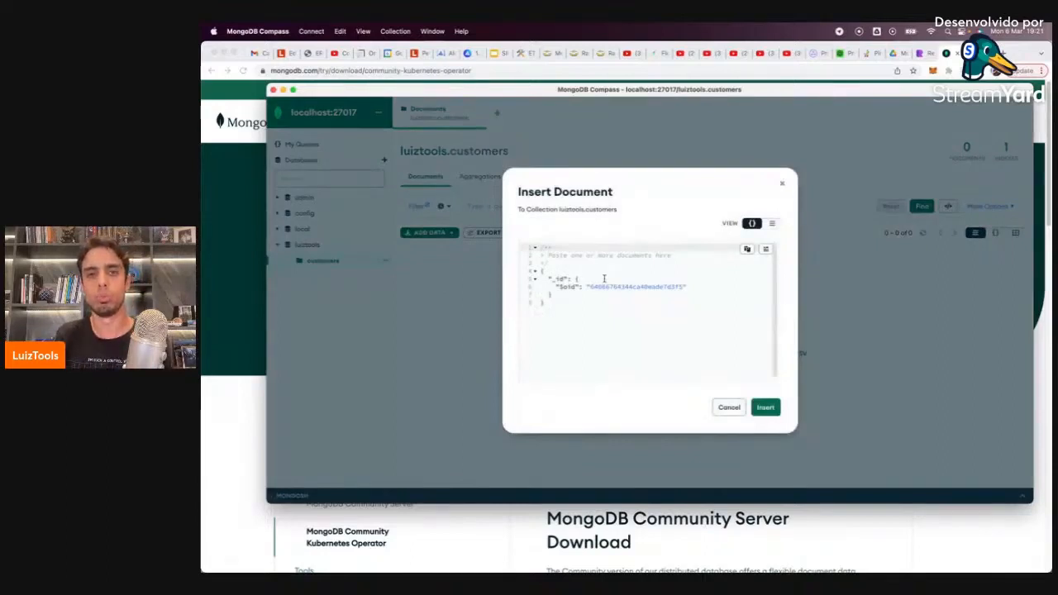
click(587, 286)
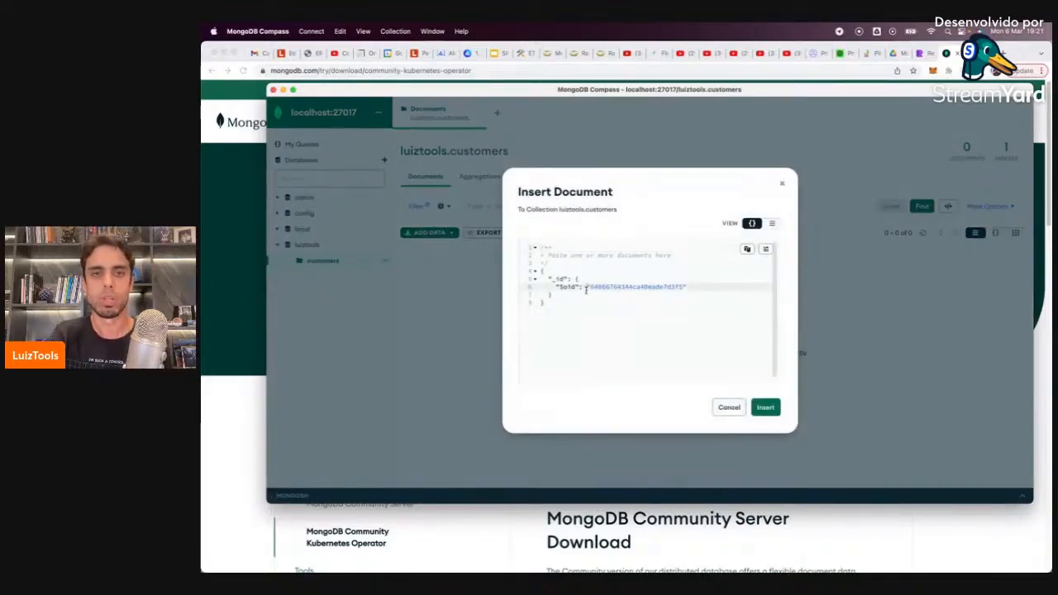
click(564, 296)
key(super+a)
key(BackSpace)
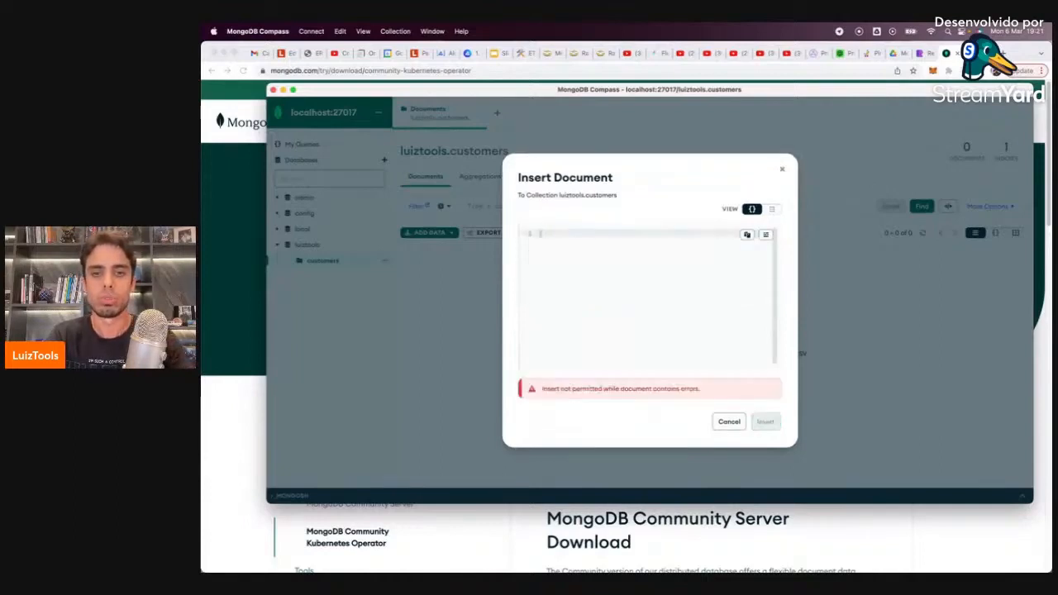
- Write a JSON object with a quoted "name" field holding the customer's first name
text({)
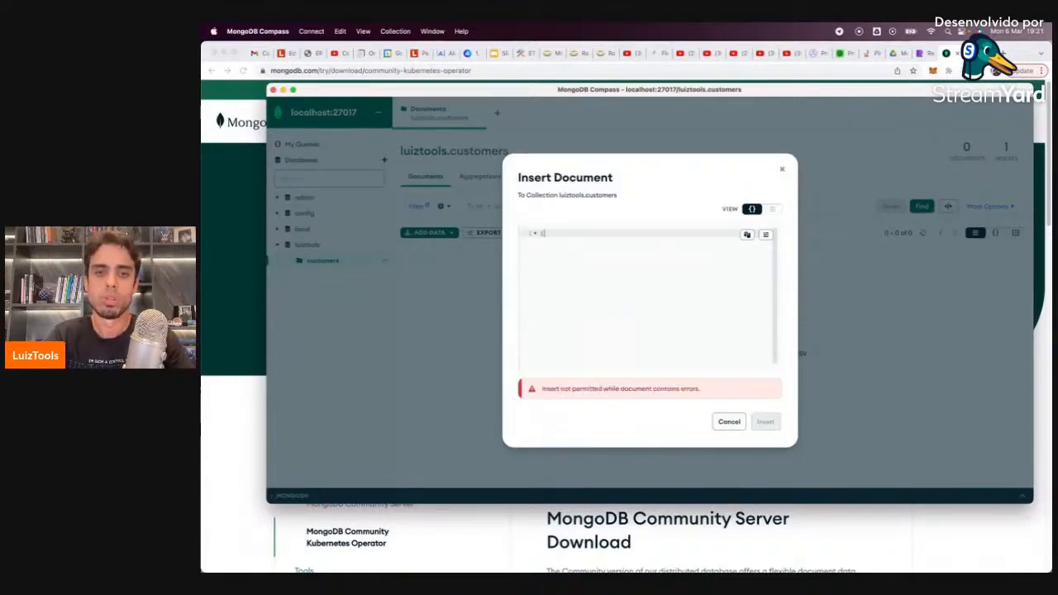
key(Return)
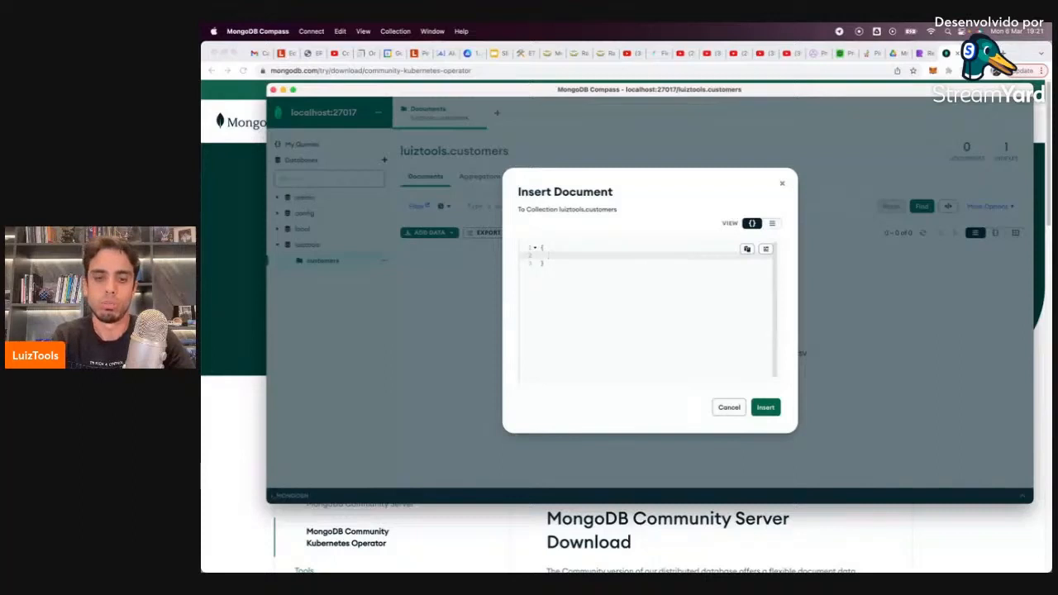
text(nome": "Luiz)
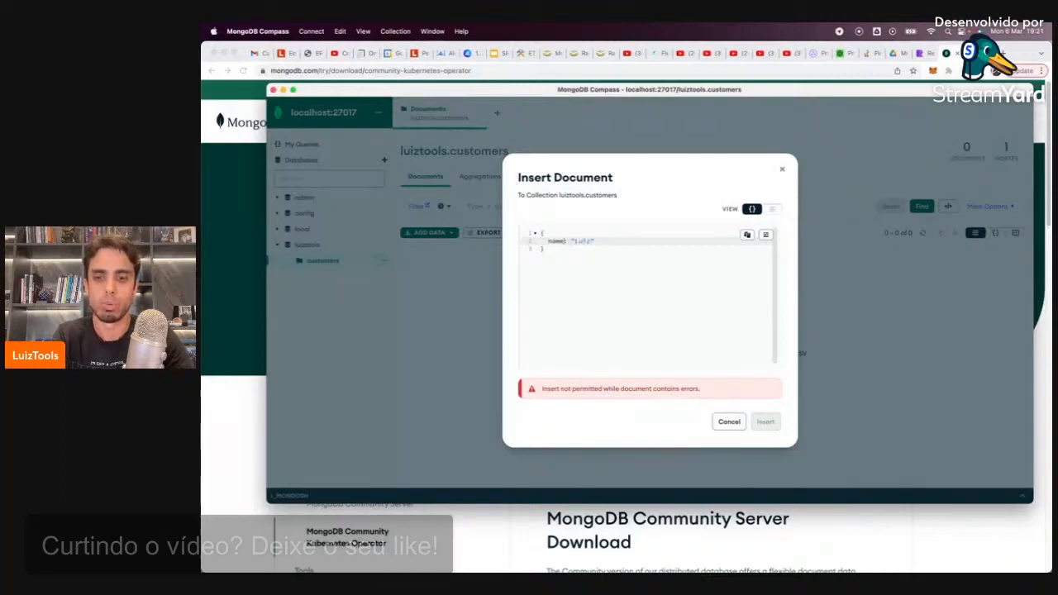
text(")
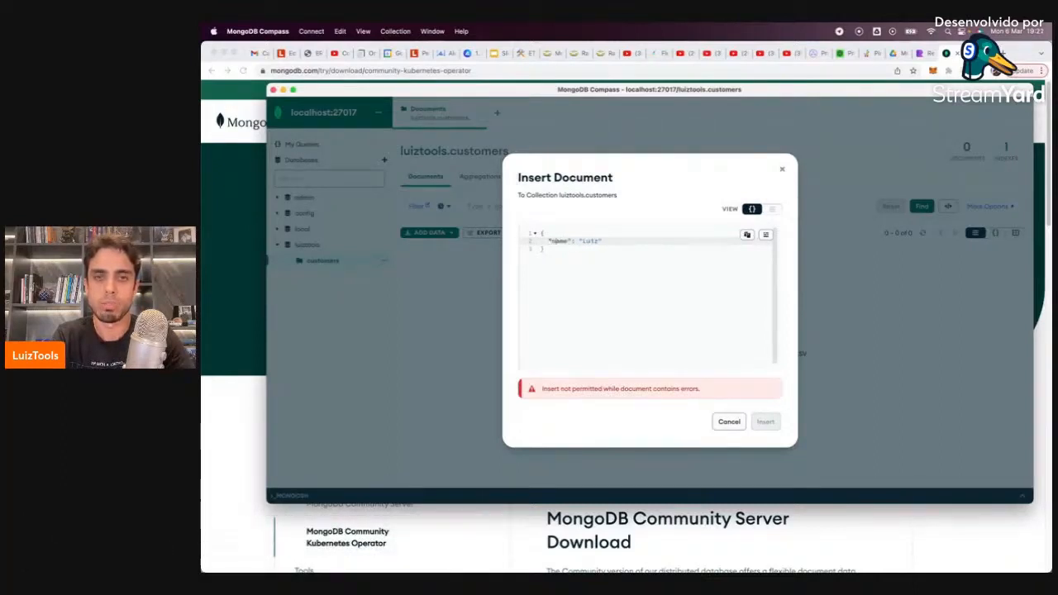
key(Down)
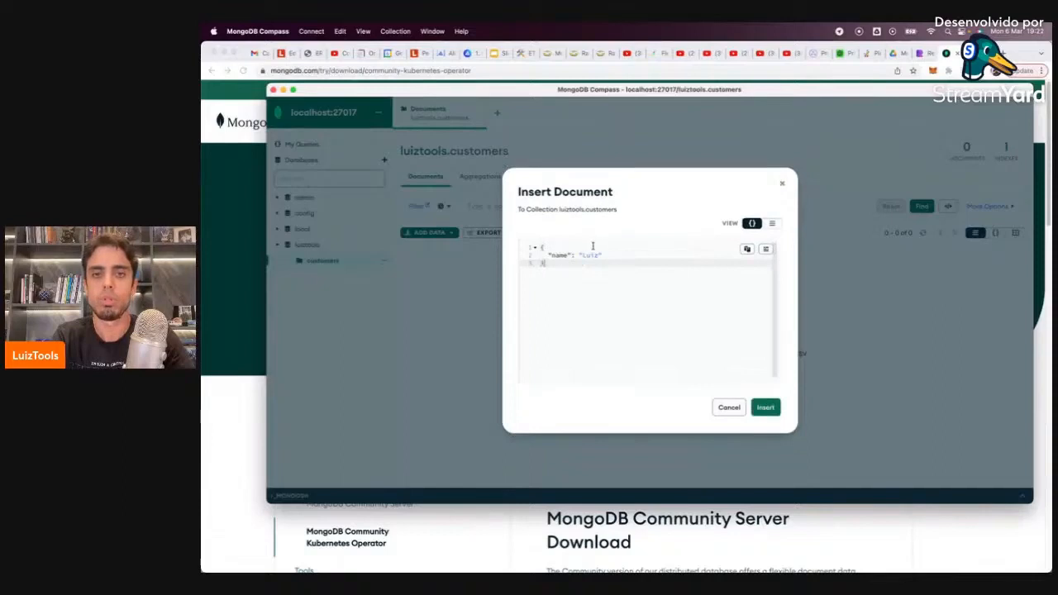
- Add an "age" field with the numeric value 34 after the name field in the new document
click(624, 255)
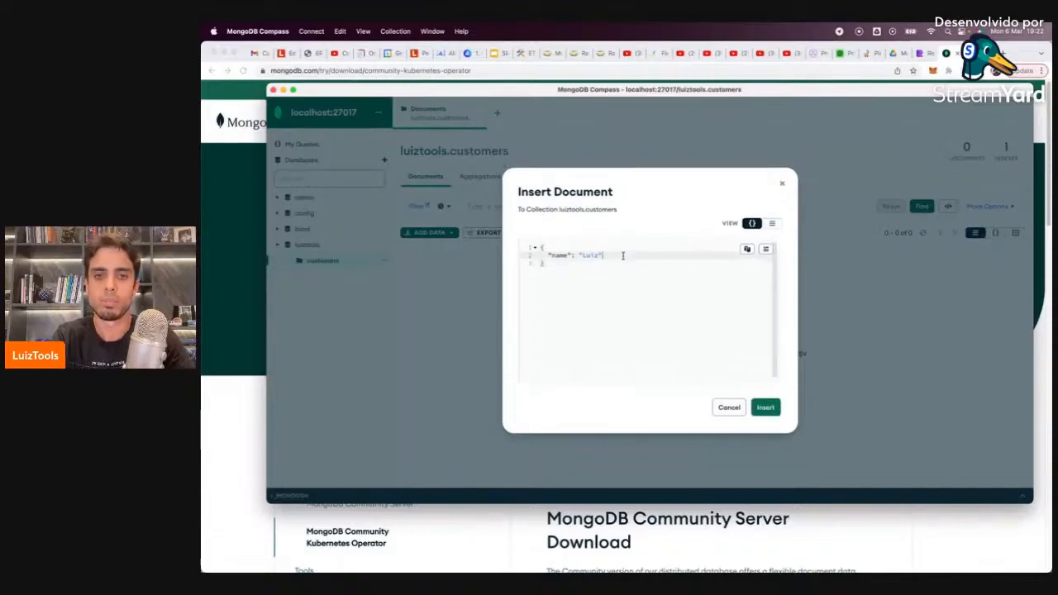
text(,)
key(Return)
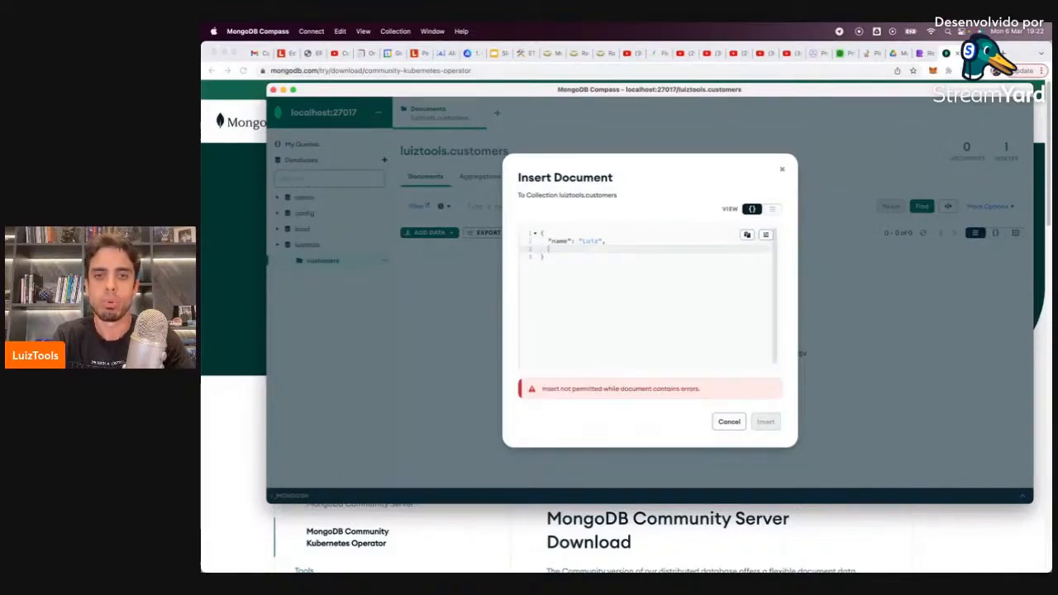
text("age")
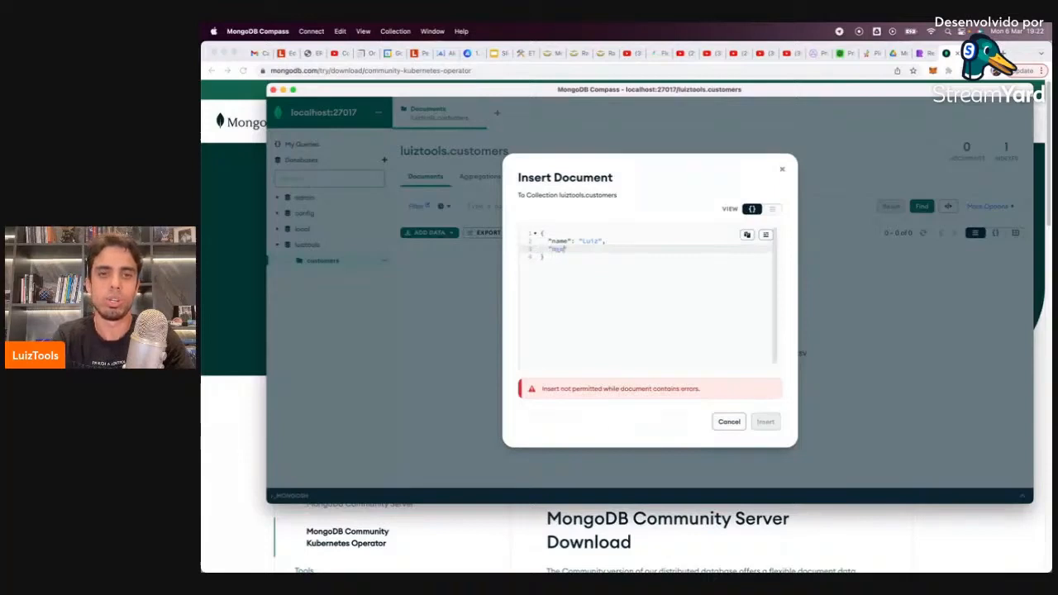
text(: )
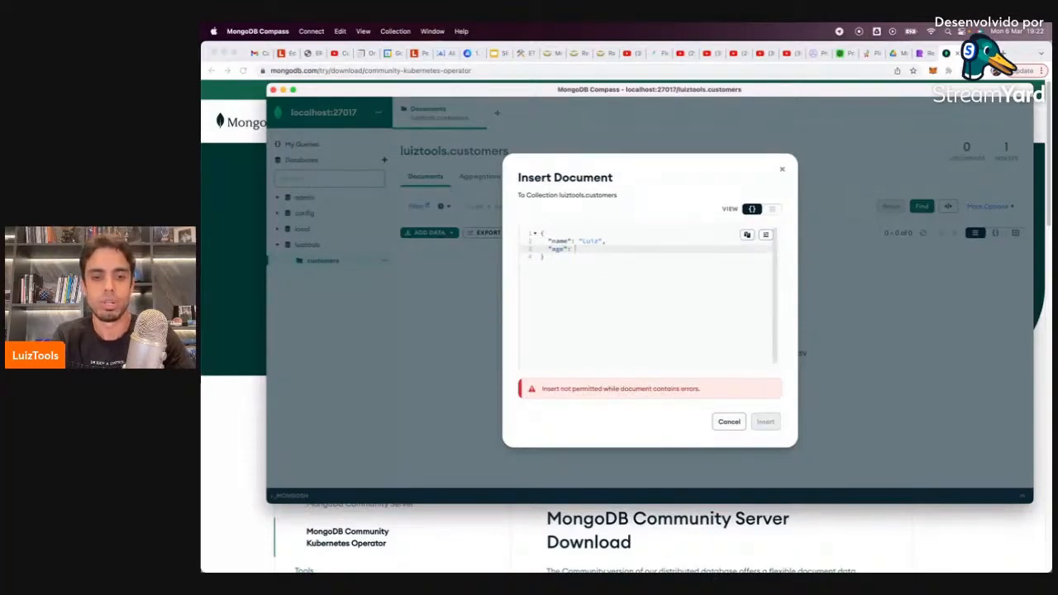
text(34)
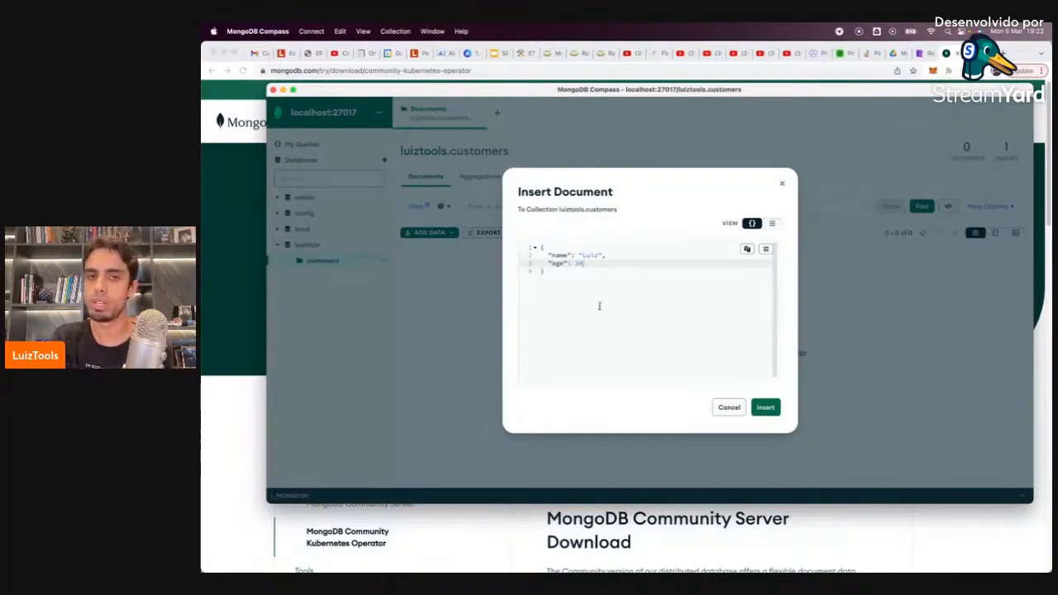
- Insert the completed document with its name and age fields into the customers collection
double_click(579, 194)
click(654, 206)
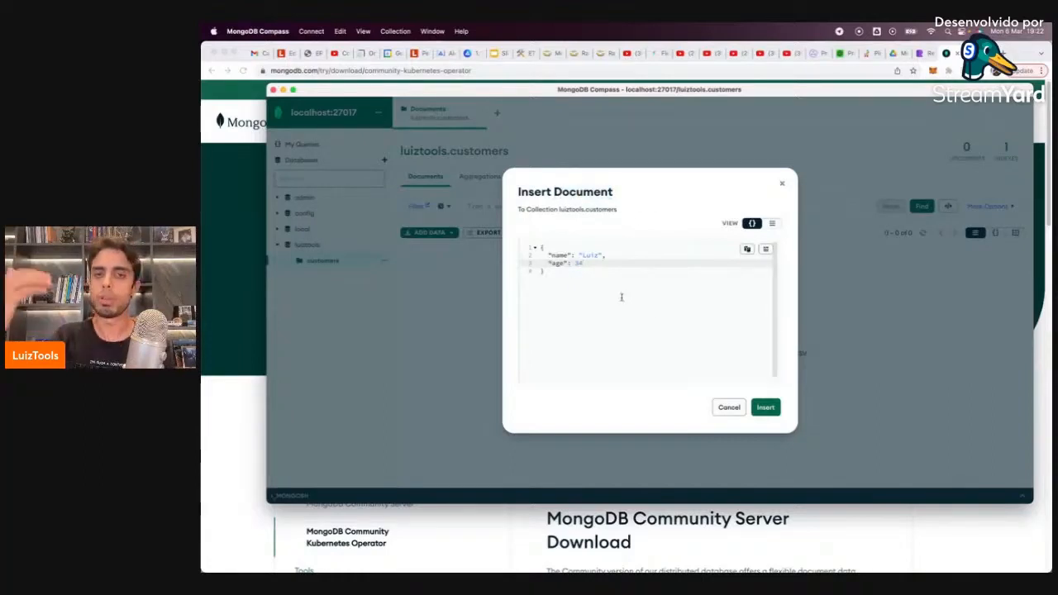
click(767, 411)
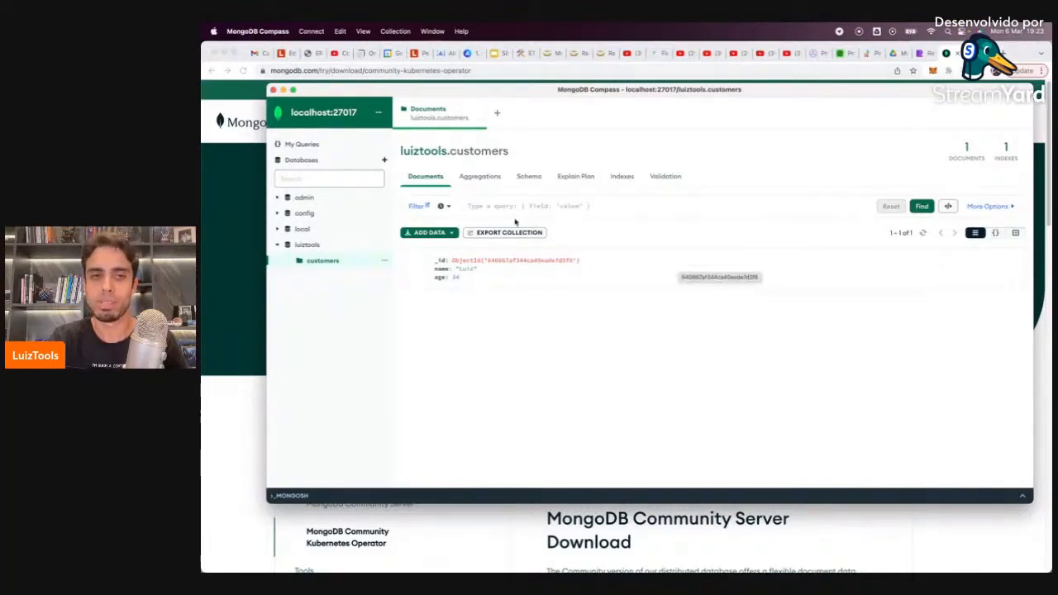
- Query the customers collection with a JSON filter matching the "name" field to the inserted customer's first name
click(477, 207)
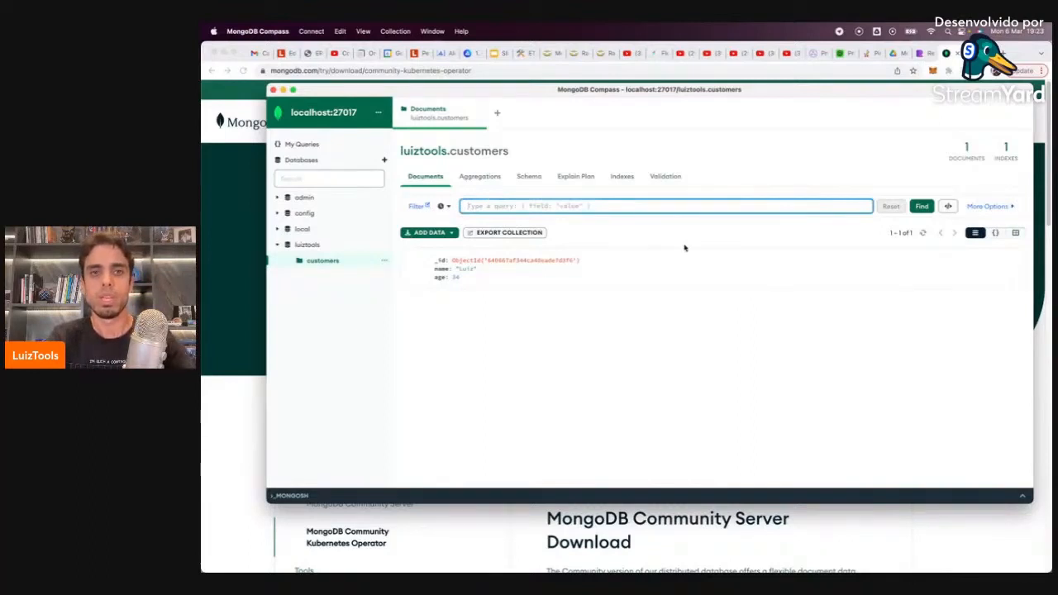
text({})
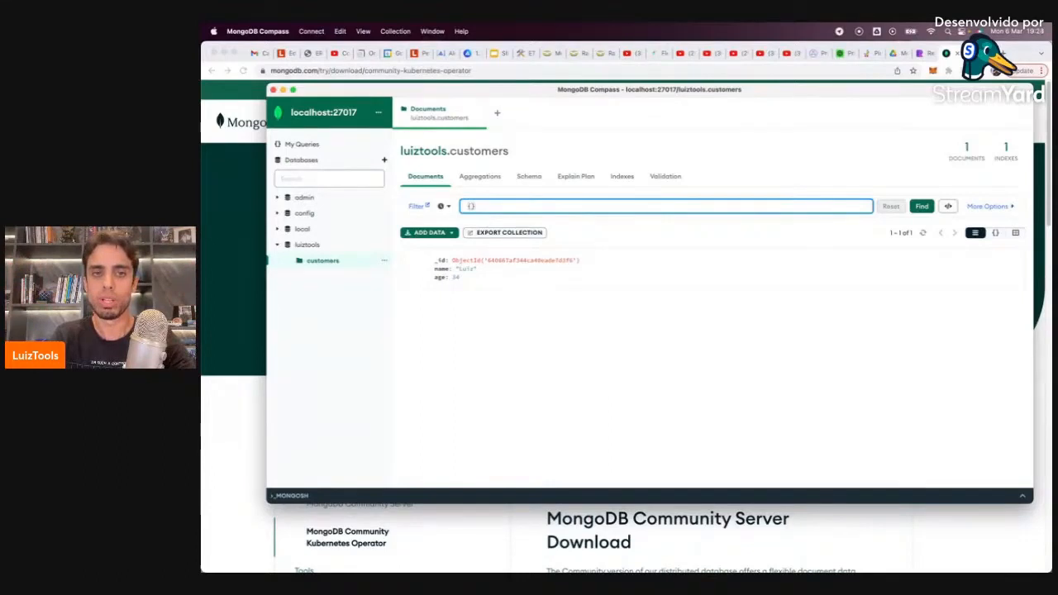
text("name": "Luiz)
click(922, 208)
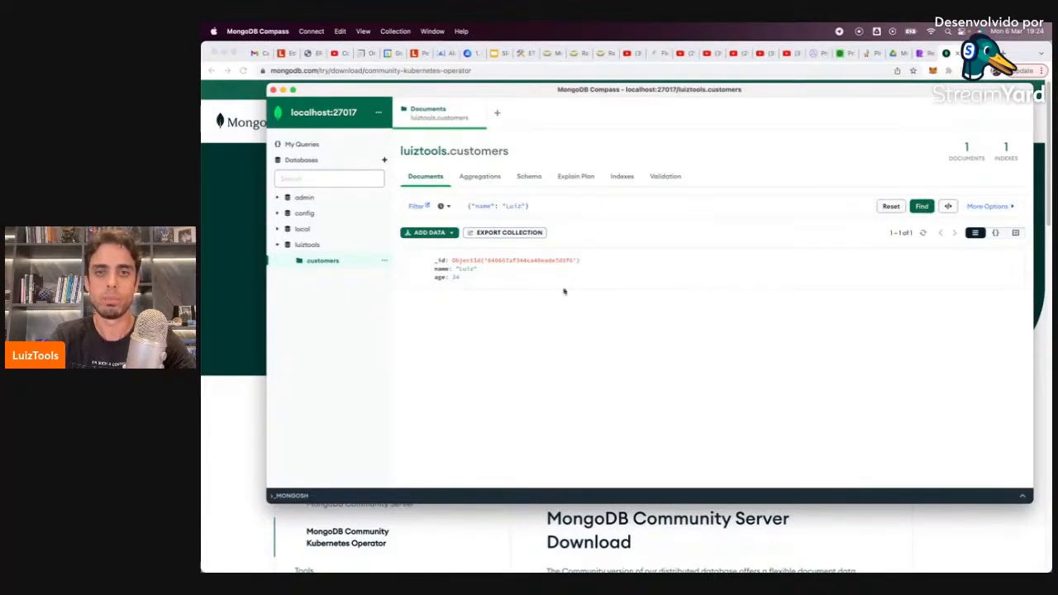
- Append the letter "a" to the name value in the filter and run the query again
click(587, 206)
text(a)
click(922, 206)
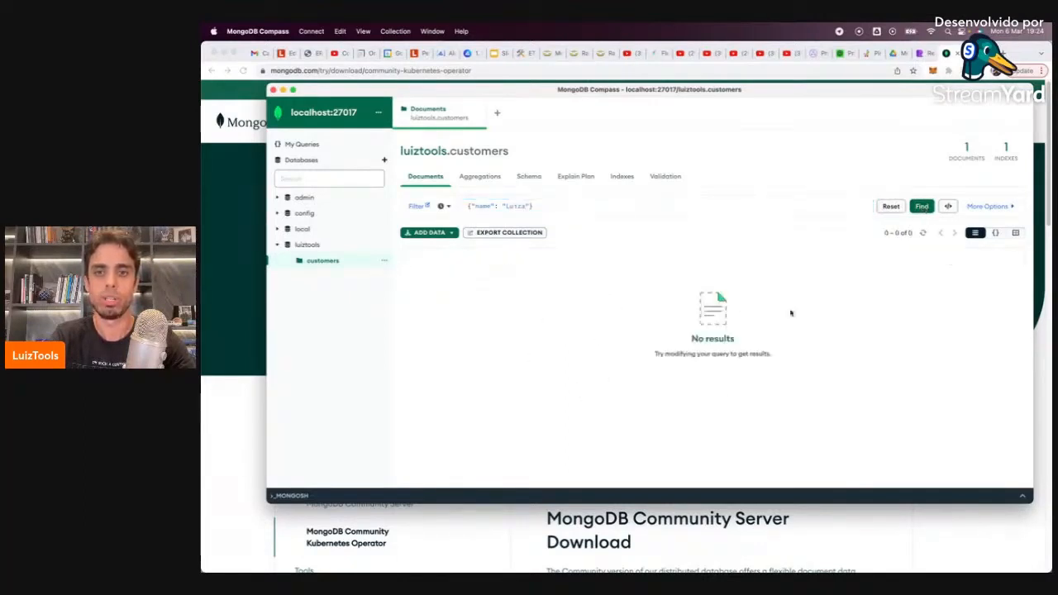